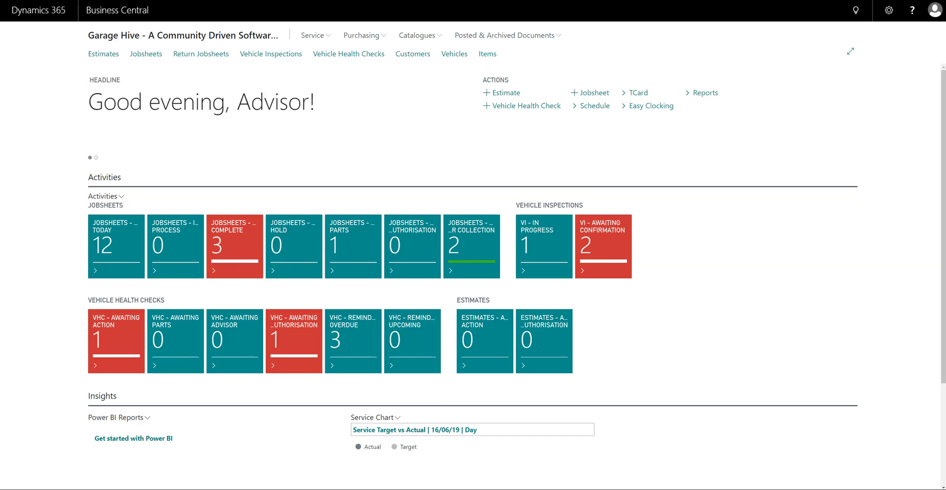
# Step: Find 'Acc Set' in Tell Me, open Accountancy Integration Setup, and collapse Sage 50cloud Accounts
pyautogui.click(855, 14)
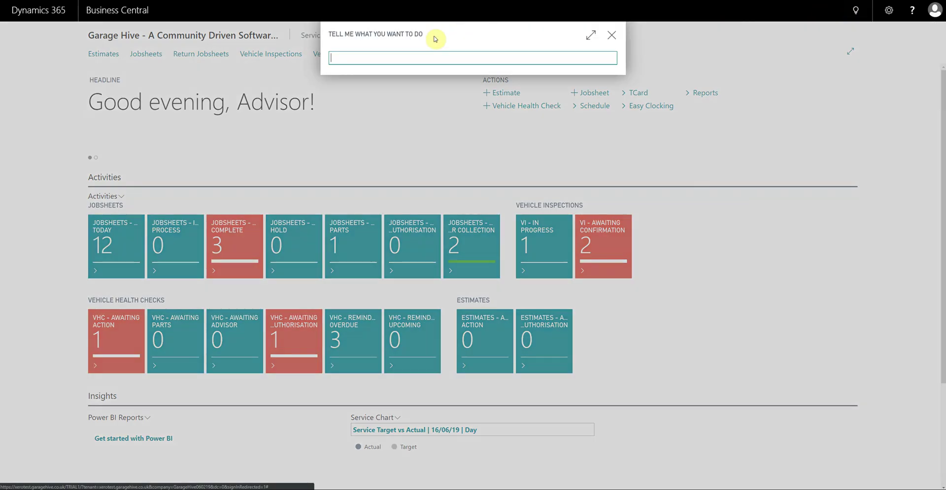
pyautogui.write('Acc Set')
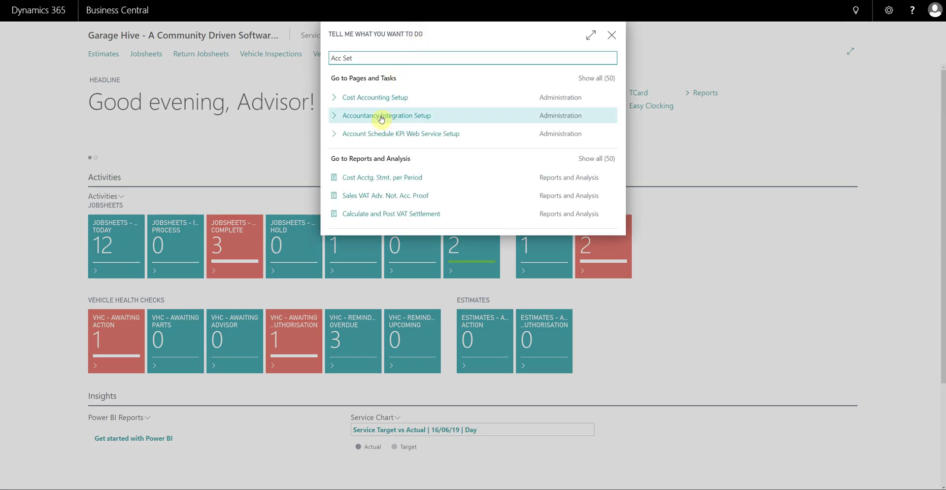
pyautogui.click(381, 116)
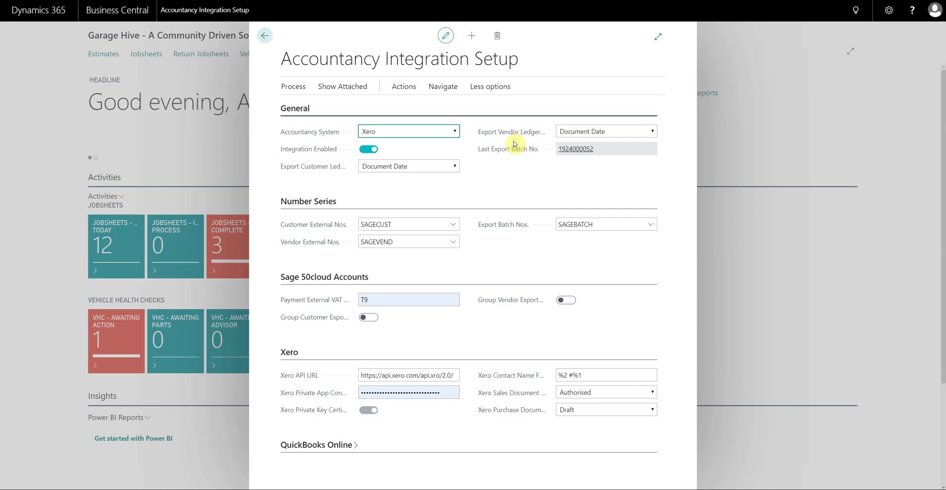
pyautogui.click(306, 277)
# Step: Collapse the Number Series section and keep Export Customer Ledger on Document Date
pyautogui.click(299, 204)
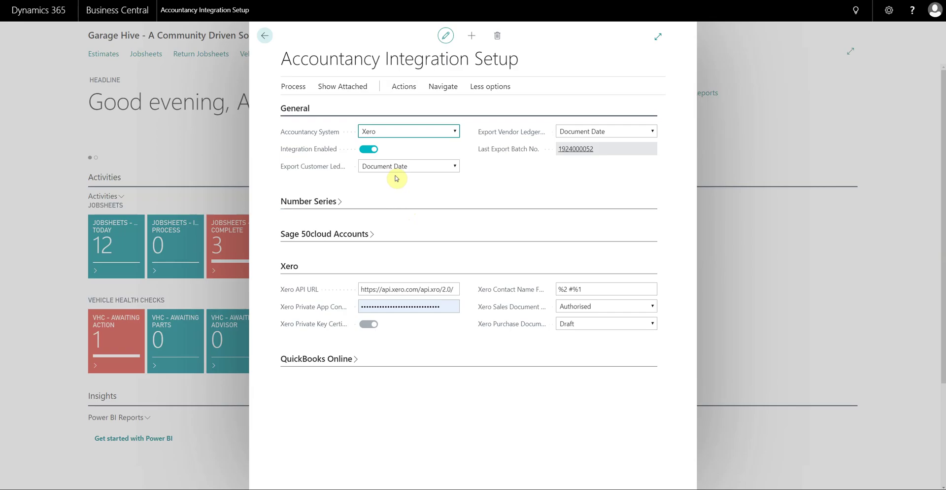
pyautogui.click(448, 167)
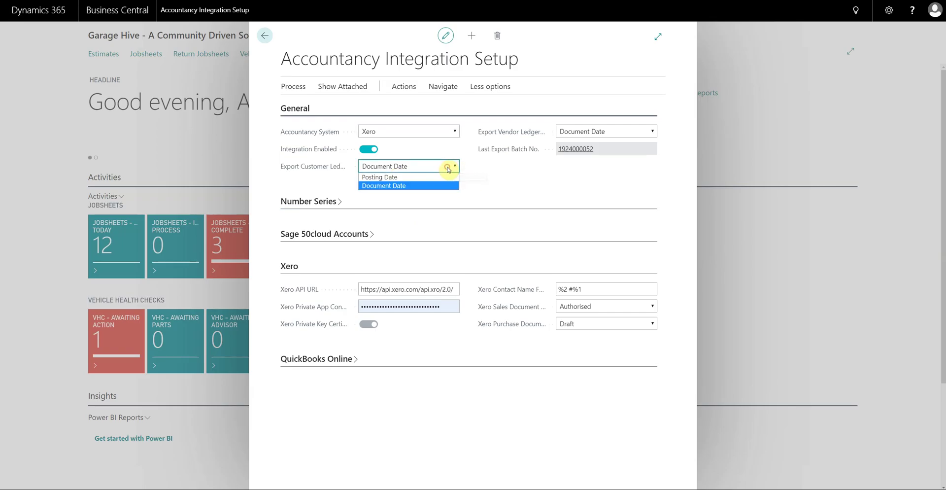
pyautogui.click(430, 187)
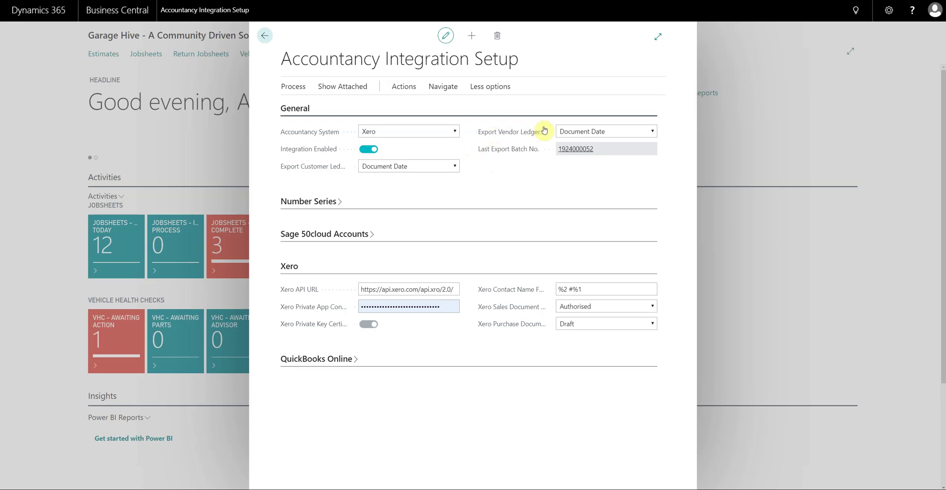
pyautogui.click(580, 132)
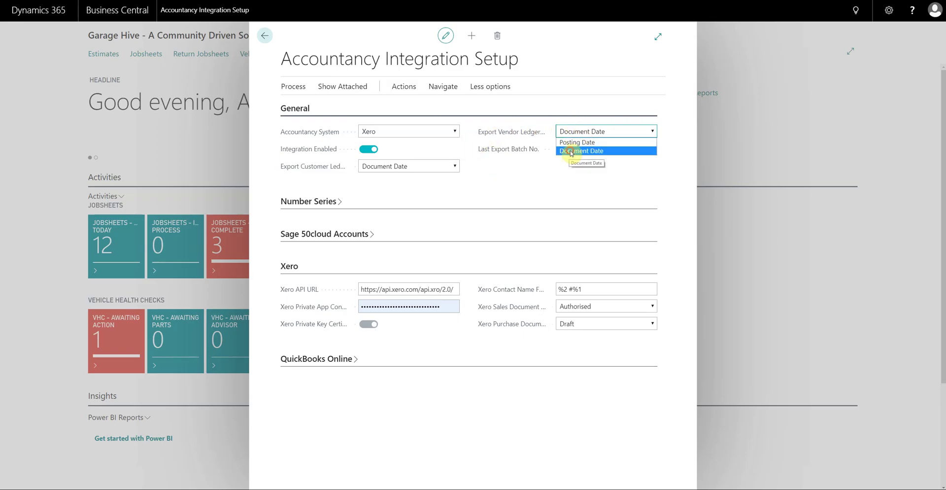
pyautogui.click(567, 151)
pyautogui.click(417, 169)
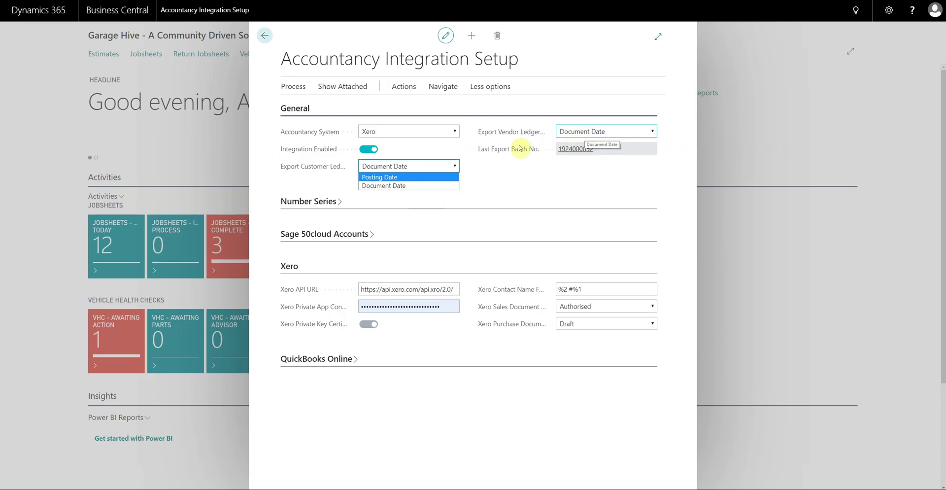
pyautogui.click(415, 186)
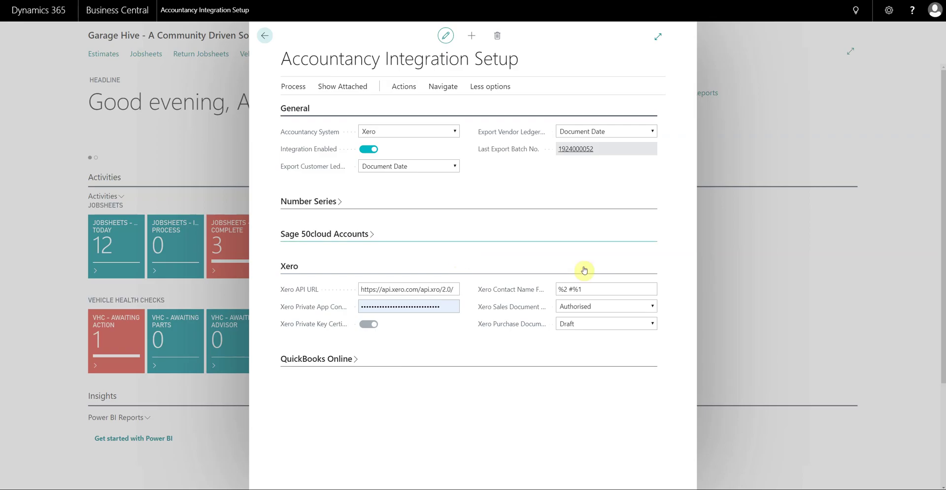
# Step: Keep Xero sales documents Authorised and purchase documents Draft, then close the setup page
pyautogui.click(601, 306)
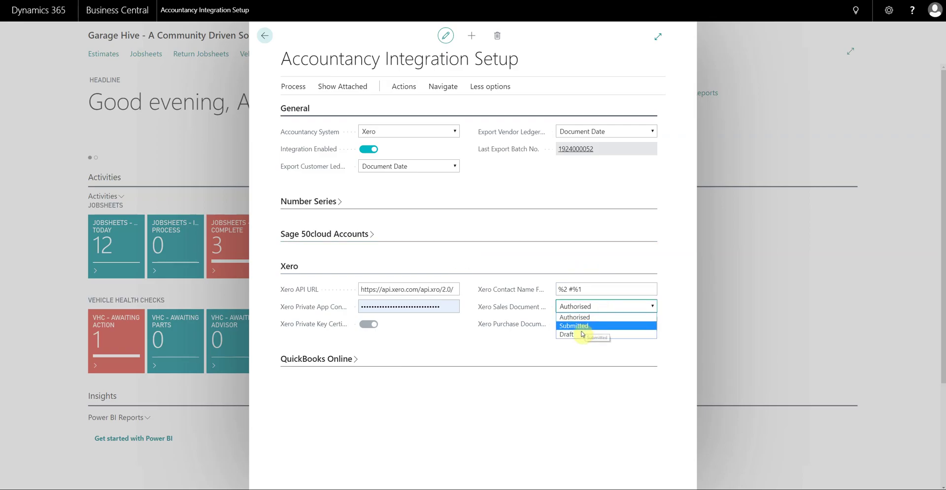
pyautogui.click(584, 318)
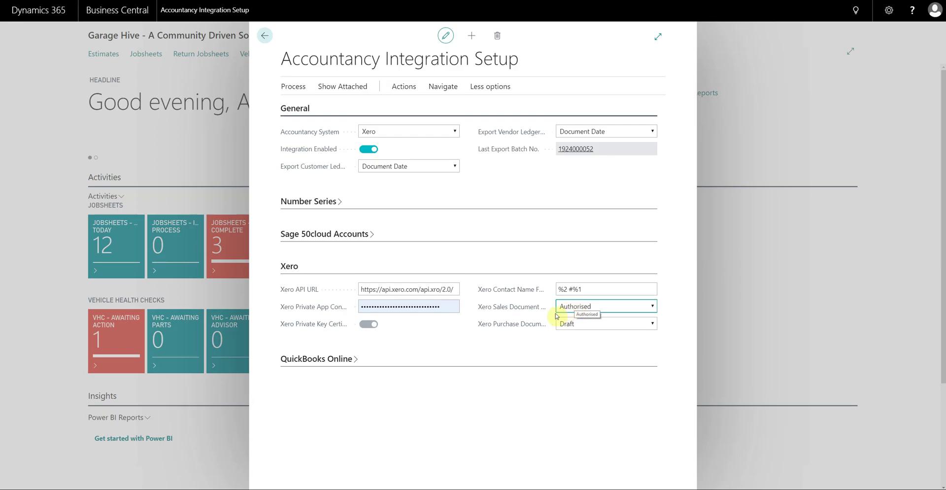
pyautogui.click(576, 325)
pyautogui.click(576, 328)
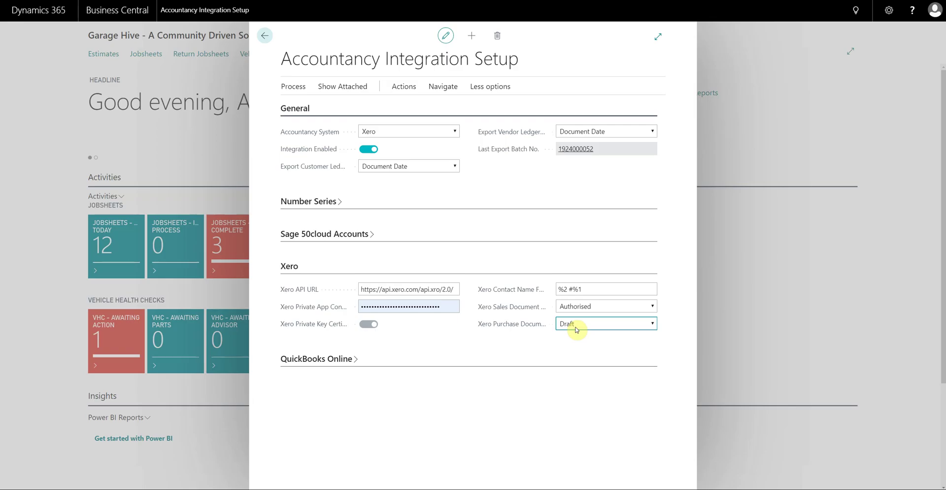
pyautogui.click(584, 306)
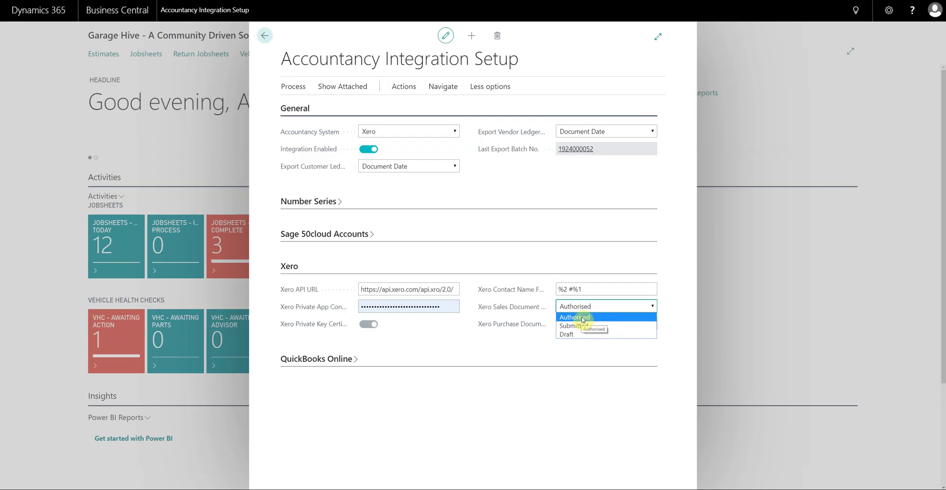
pyautogui.click(583, 318)
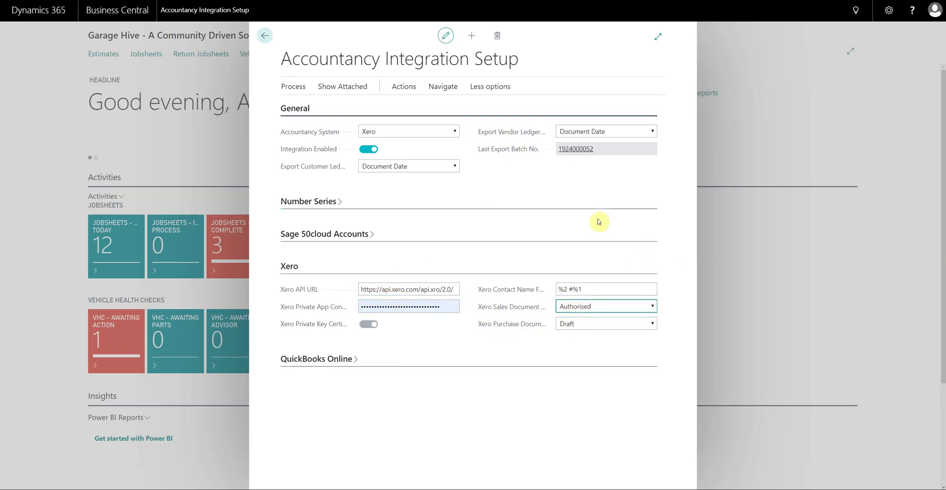
pyautogui.click(751, 165)
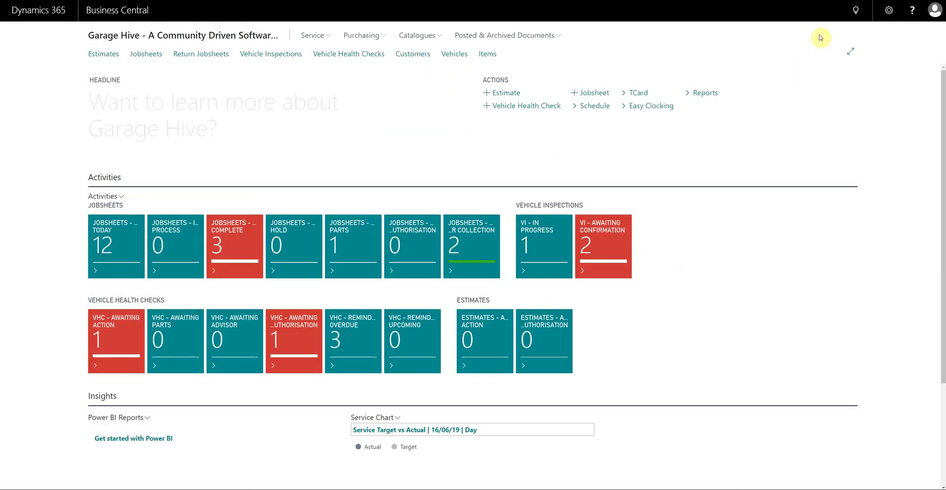
# Step: Search 'ex acc' in Tell Me and open Export to Accountancy System
pyautogui.click(854, 17)
pyautogui.write('ex acc')
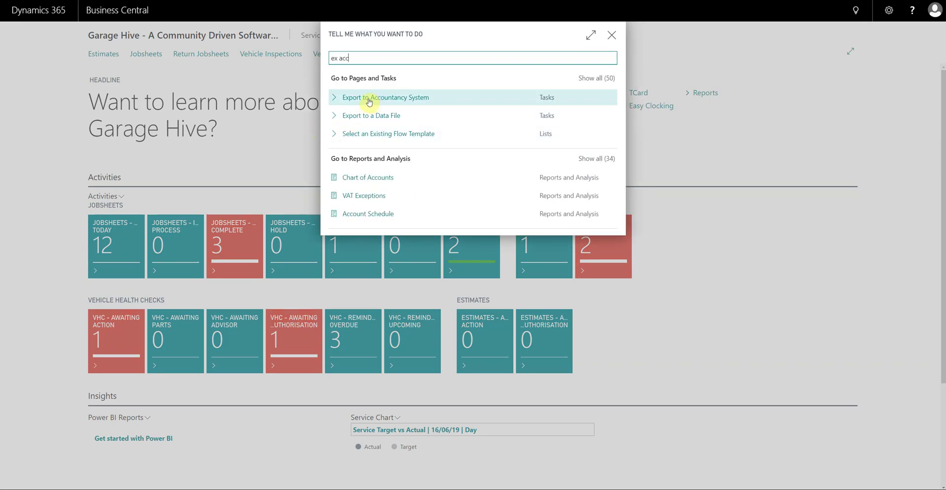
pyautogui.click(374, 98)
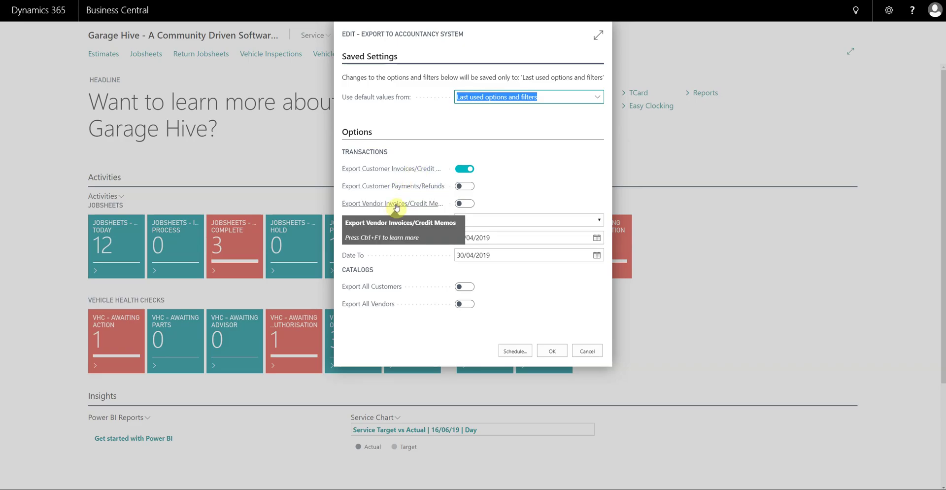
# Step: Turn on customer payment and vendor invoice exports with Export Type All
pyautogui.click(464, 185)
pyautogui.click(464, 204)
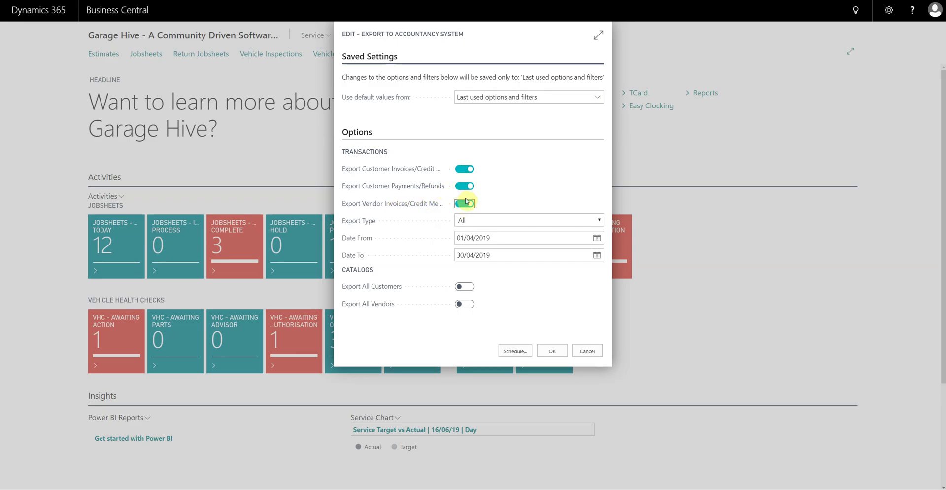
pyautogui.click(470, 220)
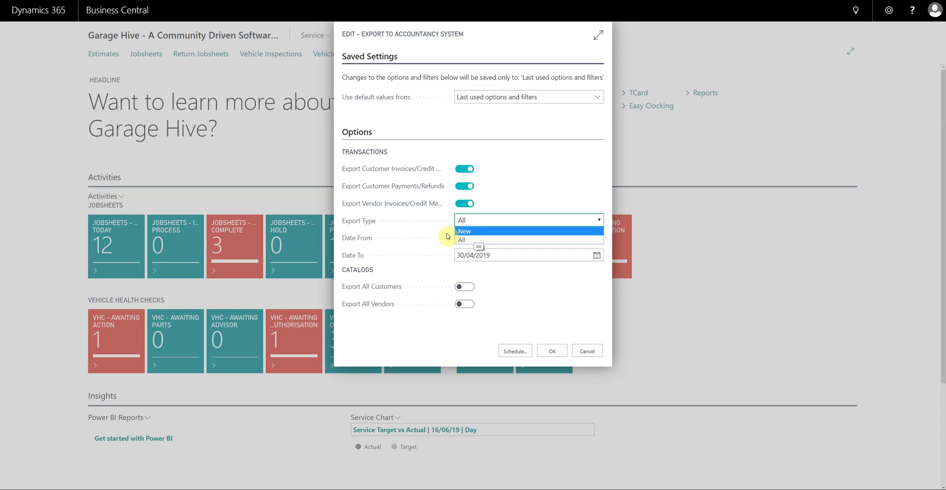
pyautogui.click(513, 281)
# Step: Set the period 01/04/2019 to 30/04/2019, keep Export Type All, and run the export
pyautogui.moveTo(497, 241); pyautogui.dragTo(440, 239)
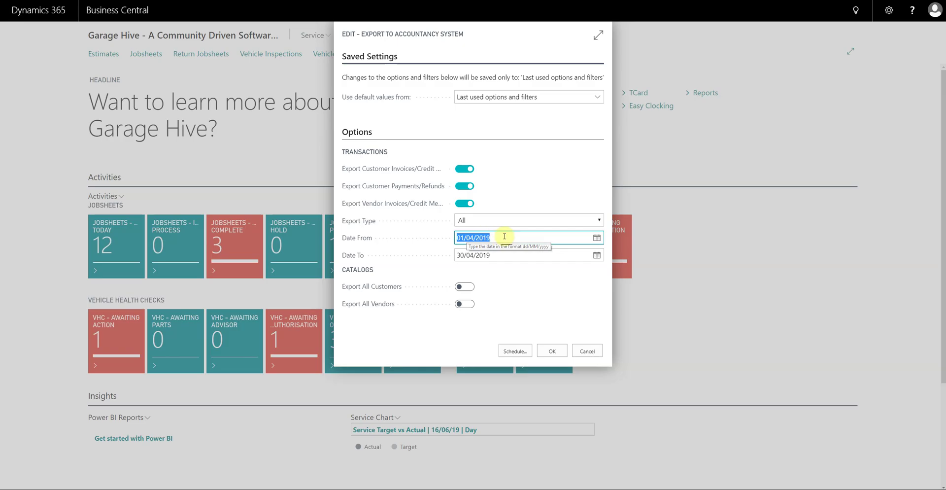
pyautogui.moveTo(507, 254); pyautogui.dragTo(450, 256)
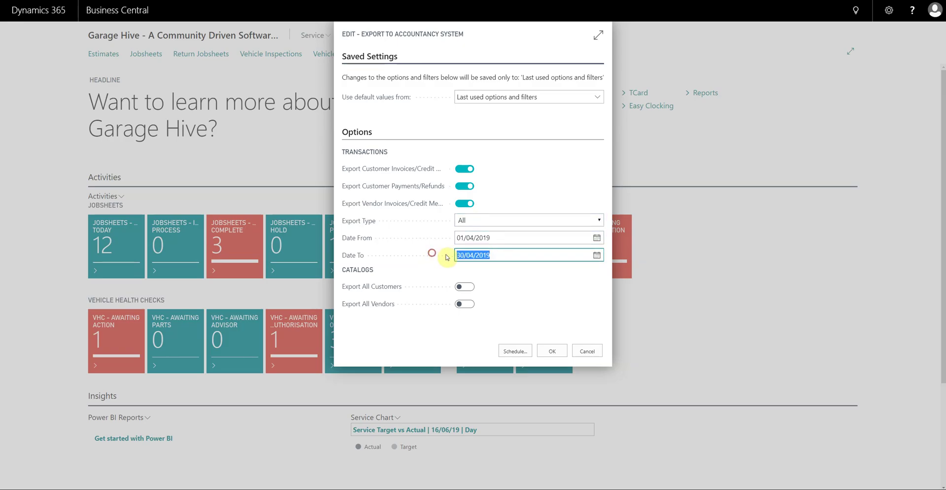
pyautogui.click(471, 220)
pyautogui.click(466, 231)
pyautogui.click(473, 222)
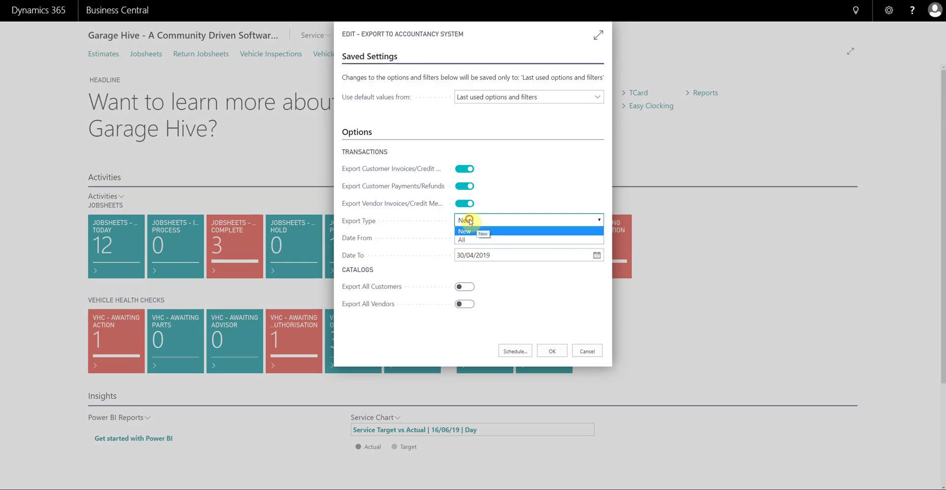
pyautogui.click(468, 239)
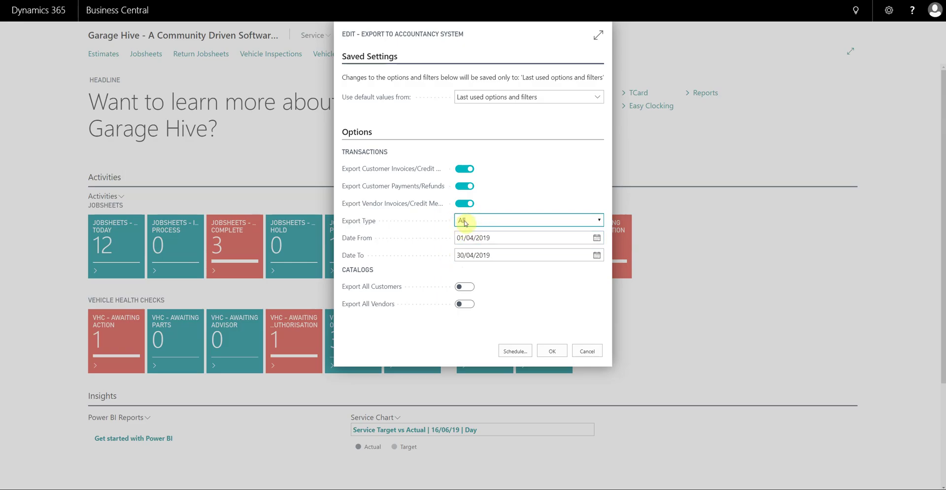
pyautogui.click(497, 255)
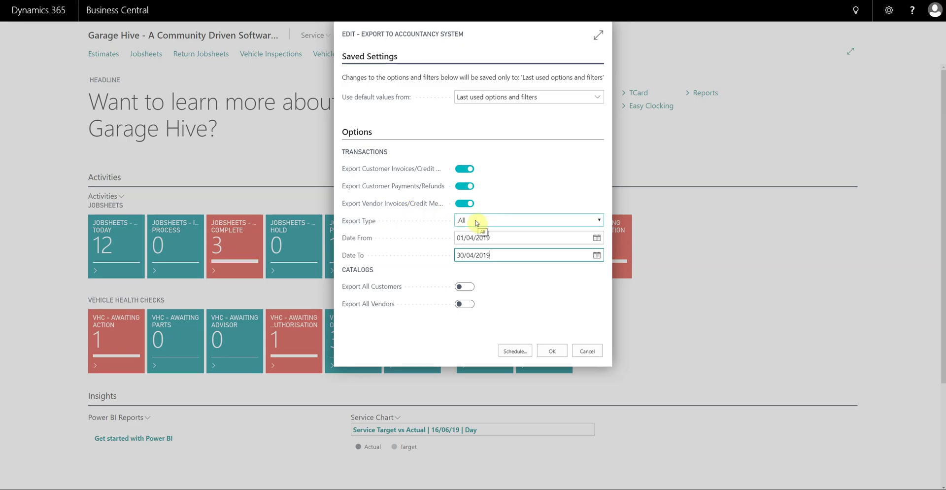
pyautogui.click(507, 238)
pyautogui.click(504, 254)
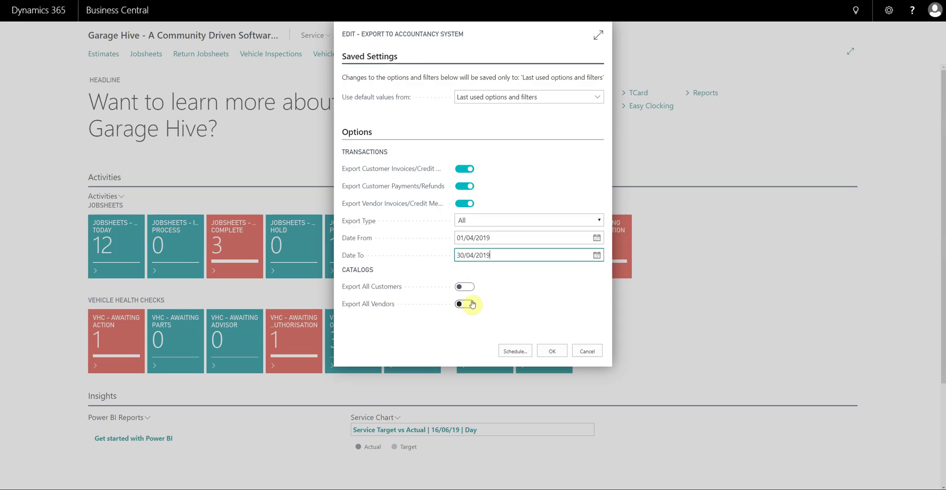
pyautogui.click(554, 350)
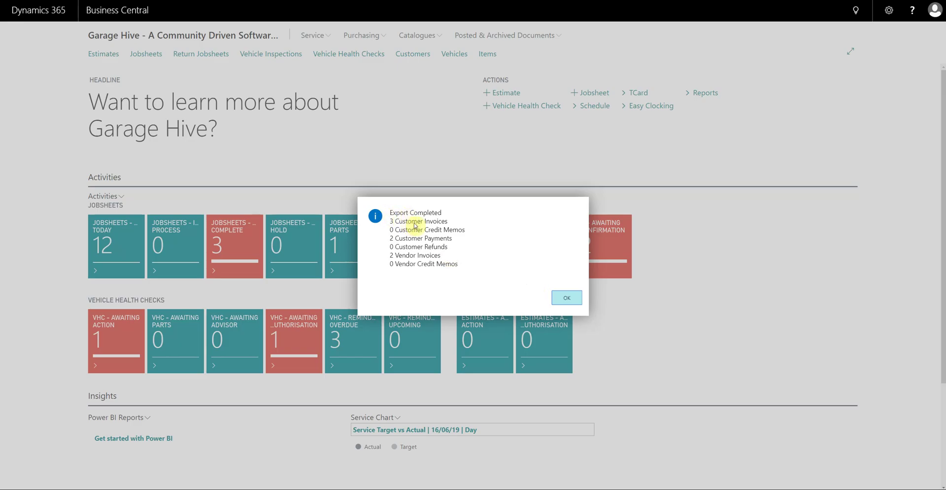
# Step: Review the Export Completed counts (3 customer invoices, 2 vendor invoices) and dismiss the summary
pyautogui.moveTo(395, 222); pyautogui.dragTo(437, 222)
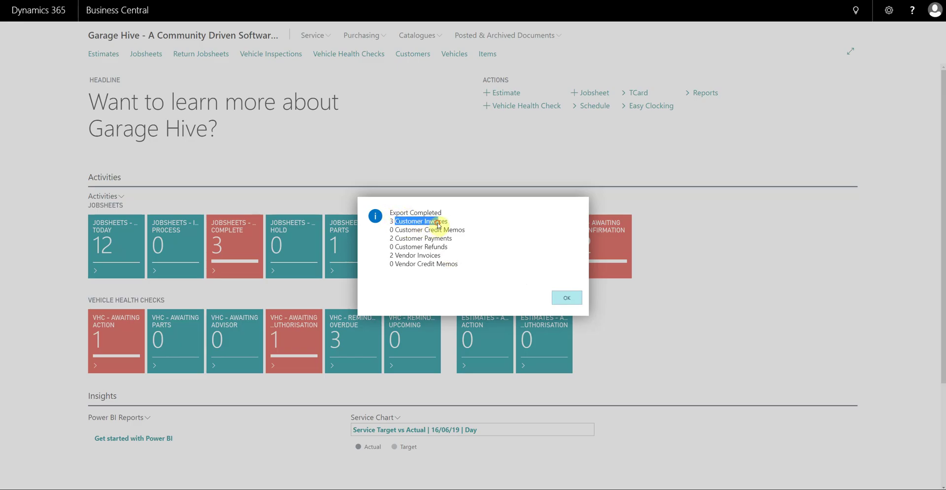
pyautogui.moveTo(404, 261); pyautogui.dragTo(434, 259)
pyautogui.click(486, 286)
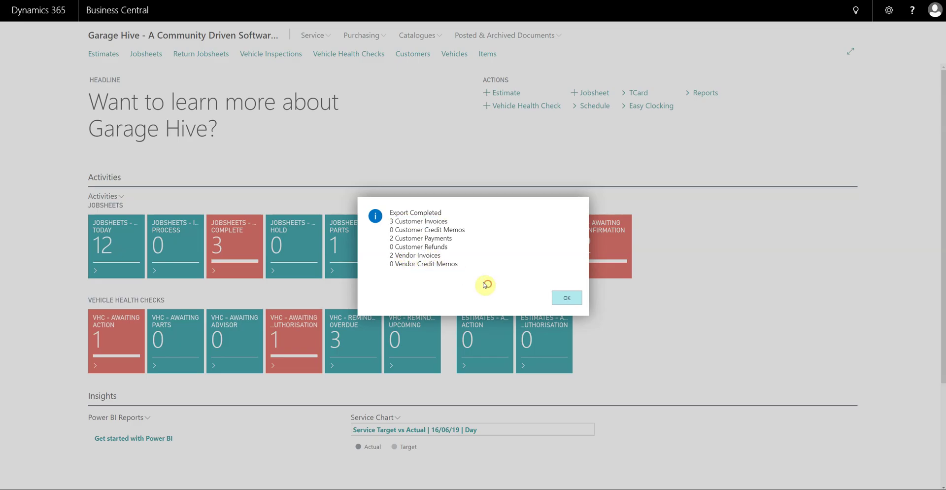
pyautogui.click(576, 298)
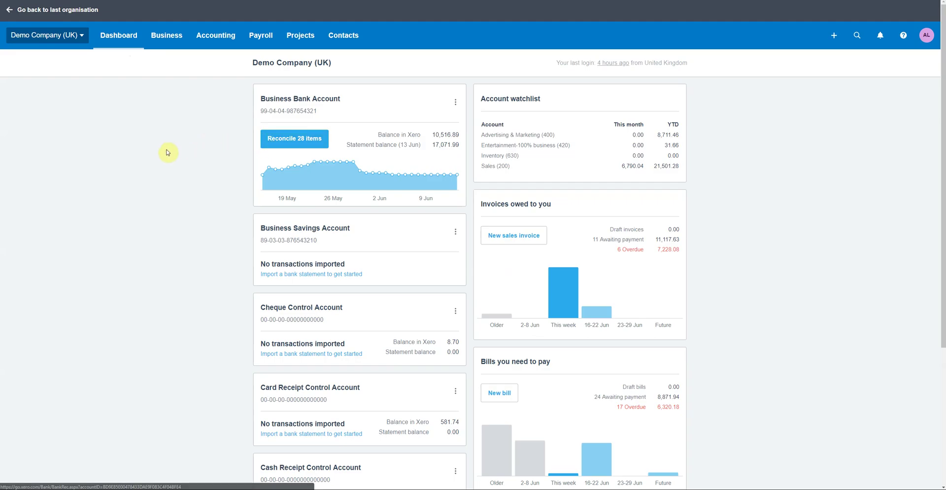
# Step: Show the Draft tab of Xero's Bills to pay and open the TESTINVOICE bill
pyautogui.click(165, 36)
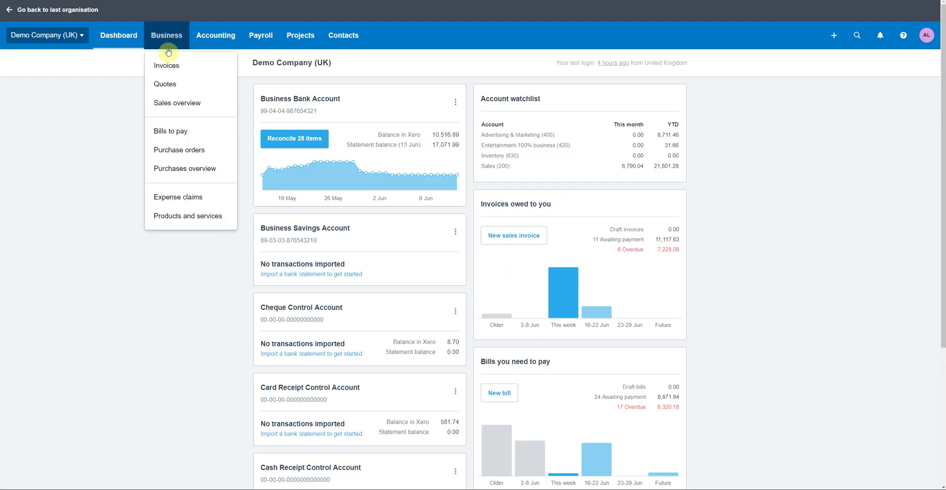
pyautogui.click(177, 131)
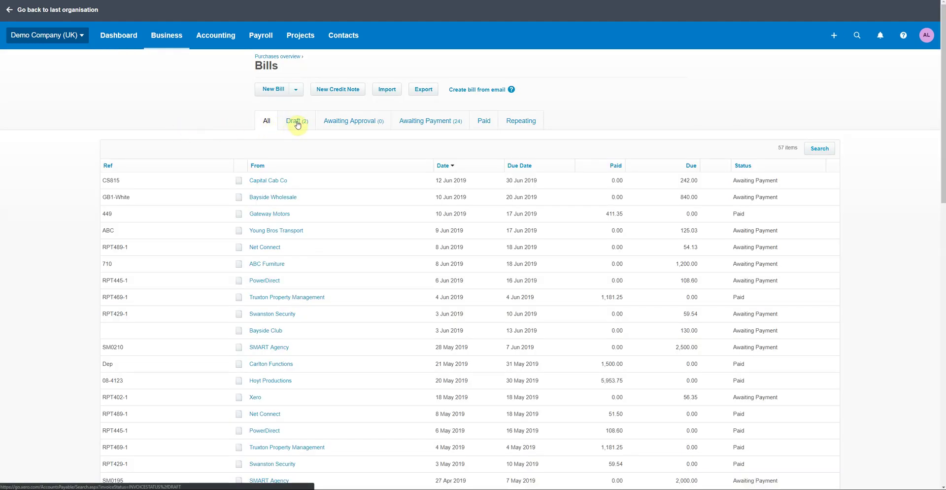
pyautogui.click(297, 123)
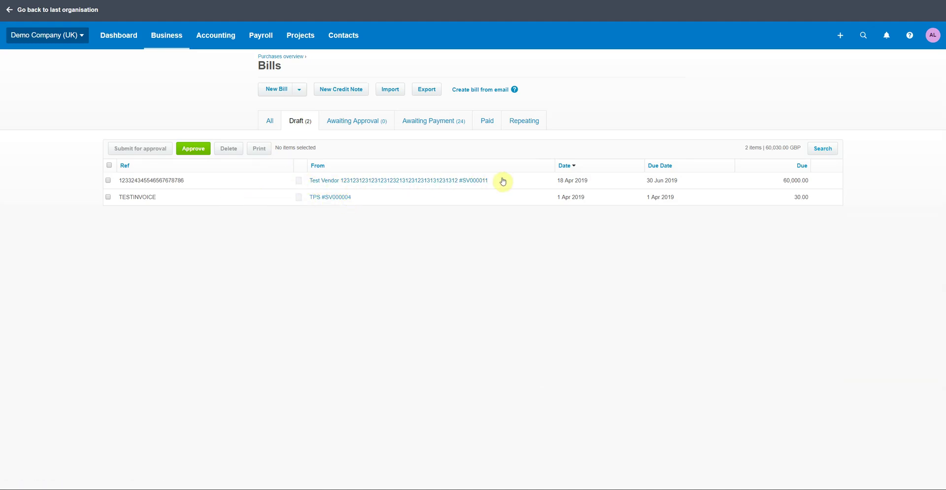
pyautogui.click(376, 200)
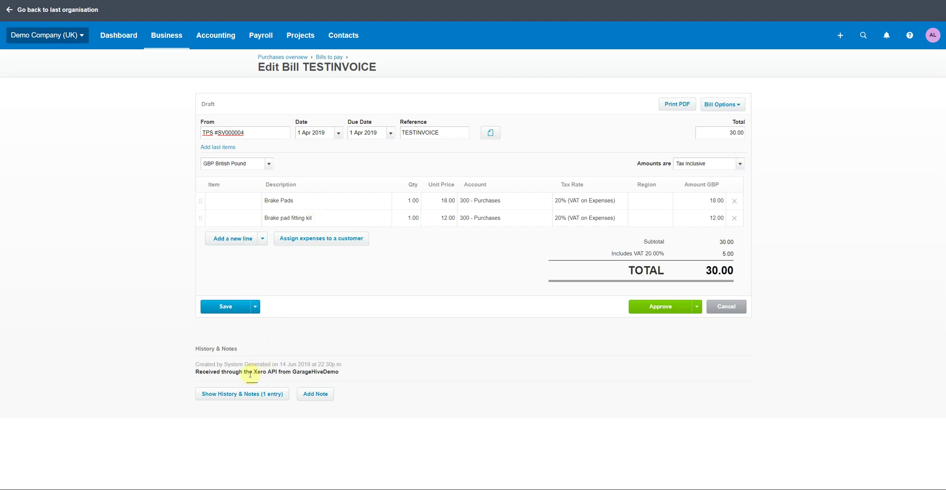
# Step: Confirm TESTINVOICE's history shows receipt via the Xero API from GarageHiveDemo, then return to Bills to pay
pyautogui.moveTo(200, 374); pyautogui.dragTo(317, 372)
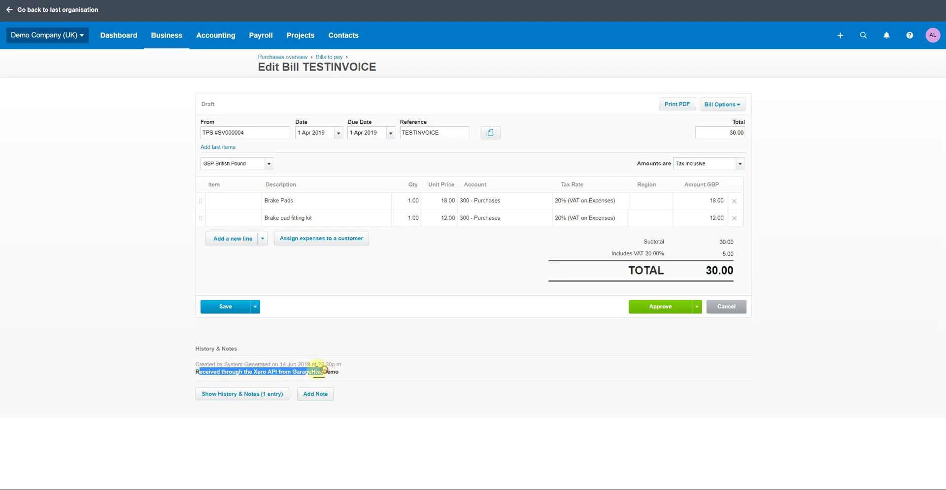
pyautogui.click(317, 372)
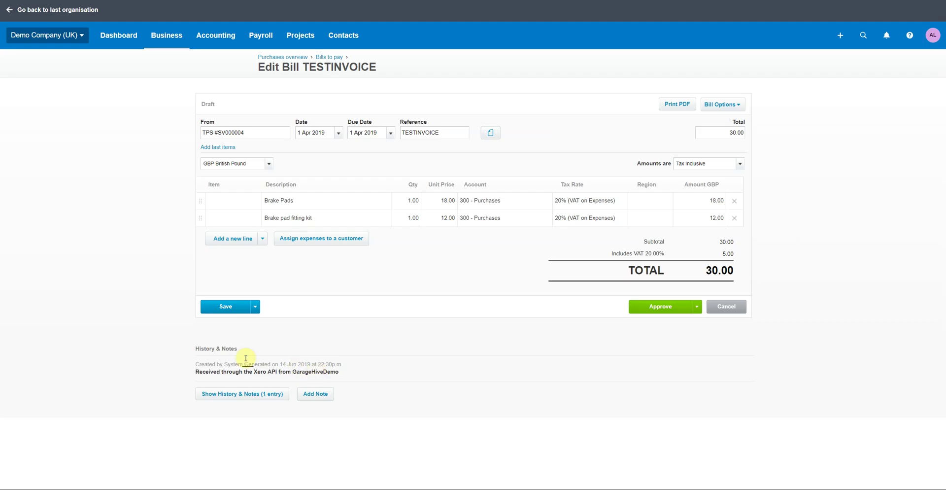
pyautogui.click(159, 47)
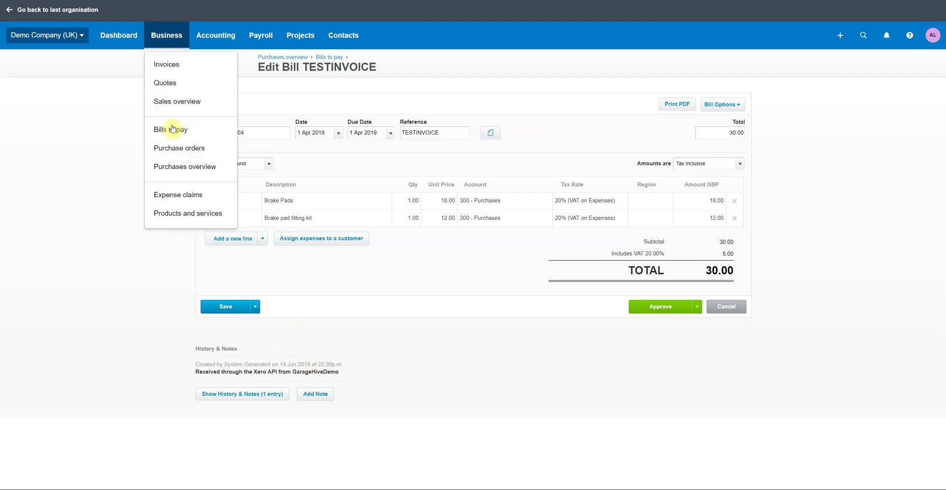
pyautogui.click(172, 129)
# Step: Approve both draft bills from the Draft tab and go to the sales Invoices list
pyautogui.click(293, 125)
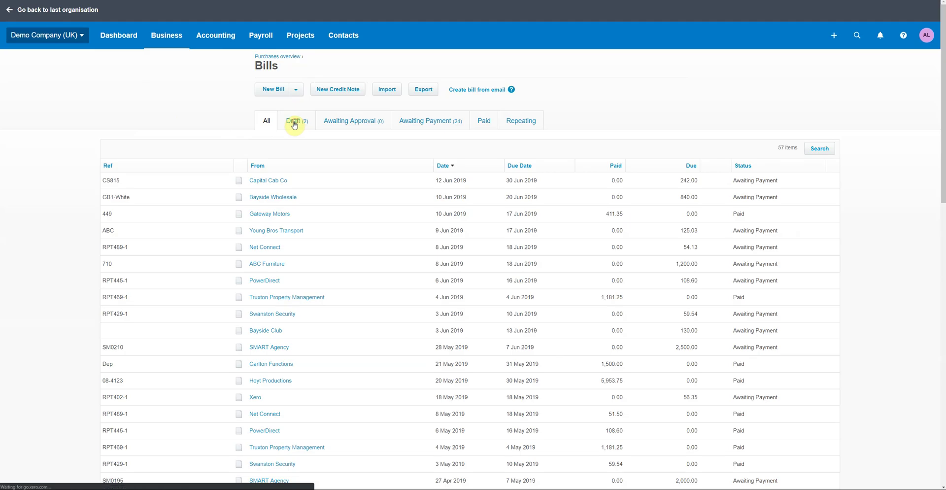
pyautogui.click(109, 166)
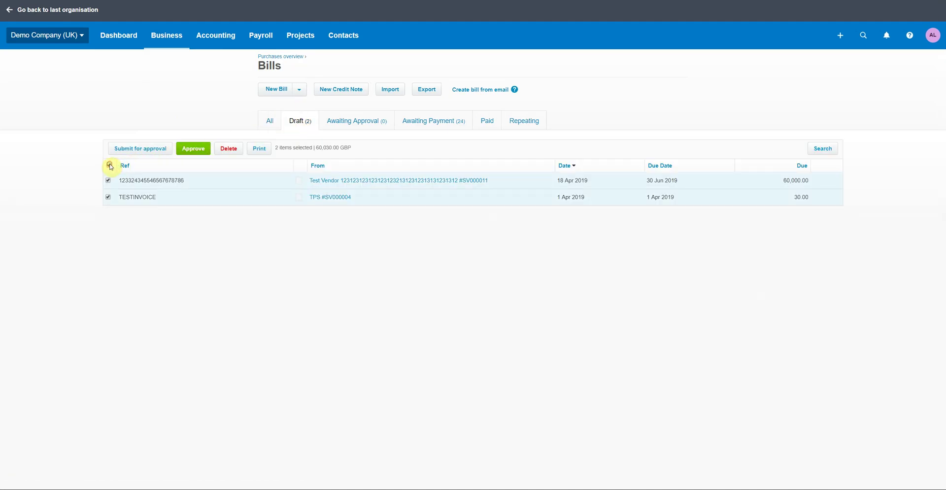
pyautogui.click(193, 148)
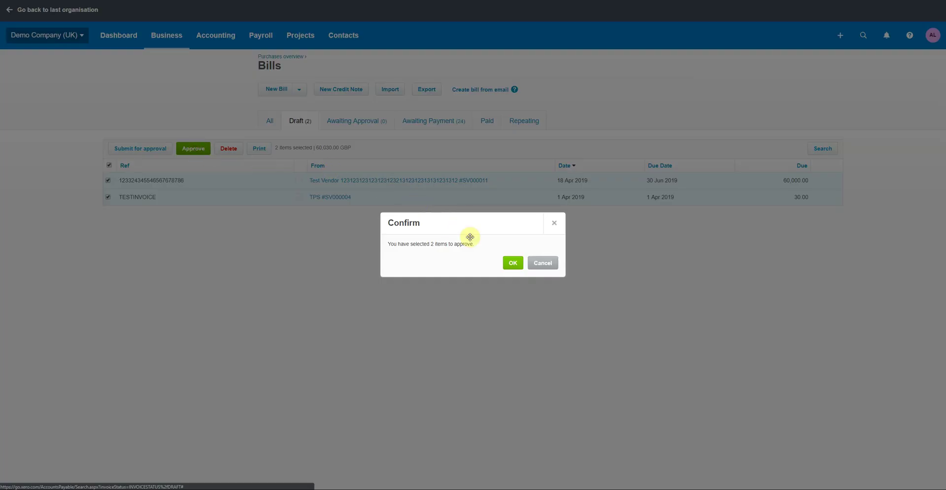
pyautogui.click(513, 263)
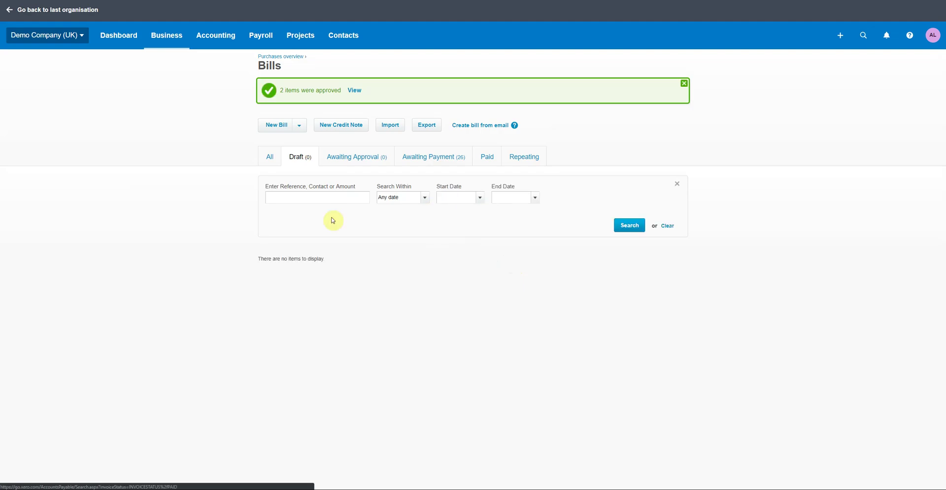
pyautogui.click(166, 35)
pyautogui.click(166, 63)
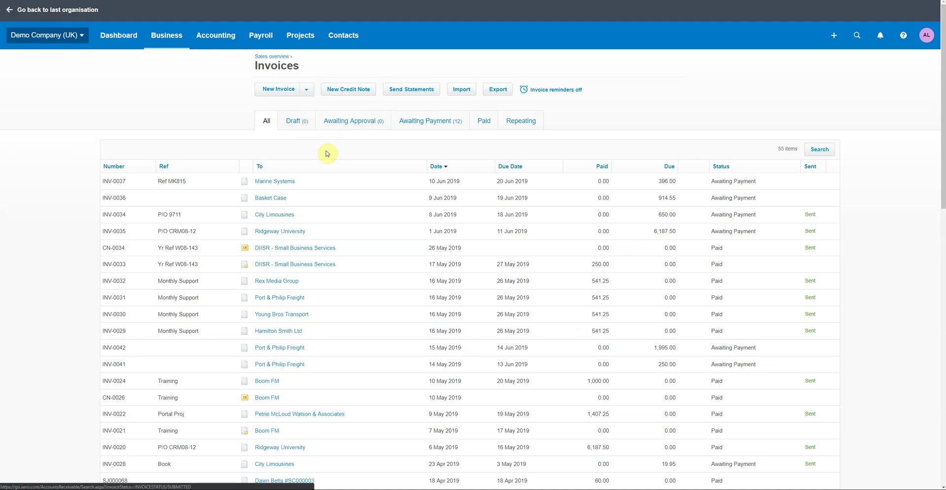
# Step: Sort the sales invoices by date and open the paid 6.70 air and oil filter invoice
pyautogui.scroll(-12, 256, 365)
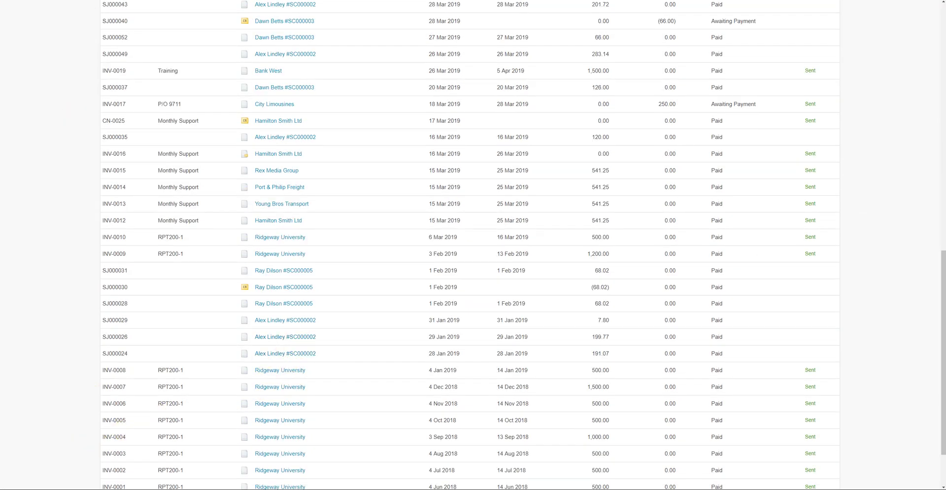
pyautogui.scroll(10, 260, 118)
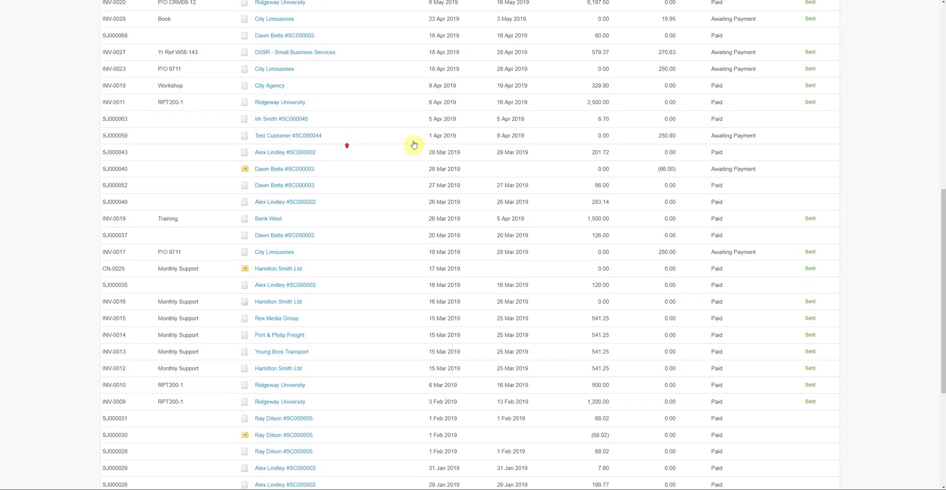
pyautogui.scroll(2, 436, 170)
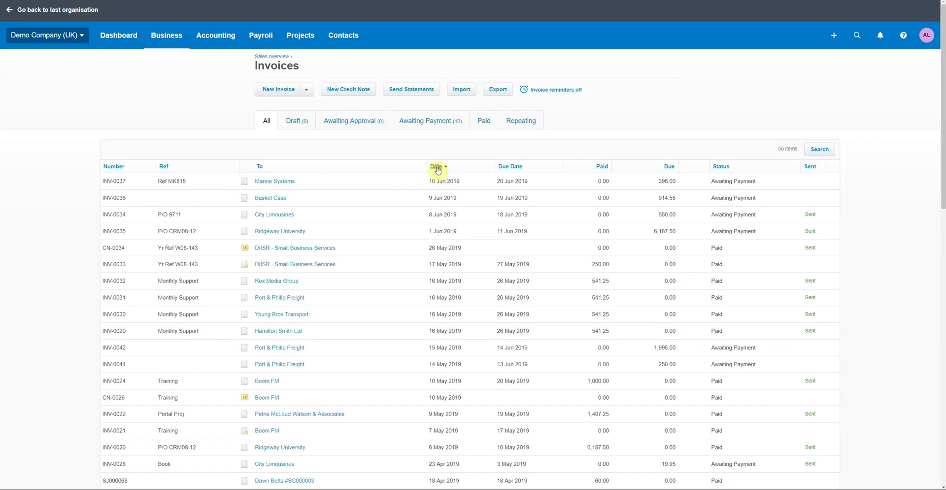
pyautogui.click(437, 170)
pyautogui.click(437, 238)
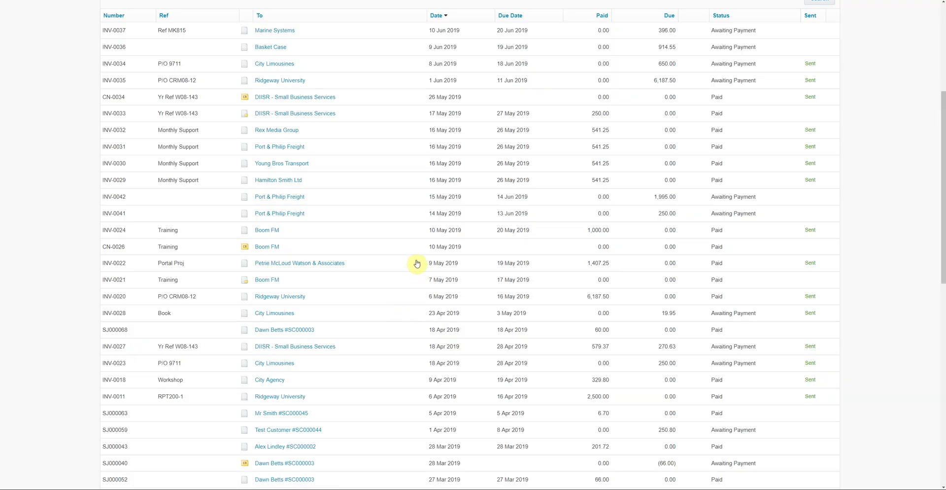
pyautogui.scroll(2, 419, 273)
pyautogui.scroll(-3, 414, 361)
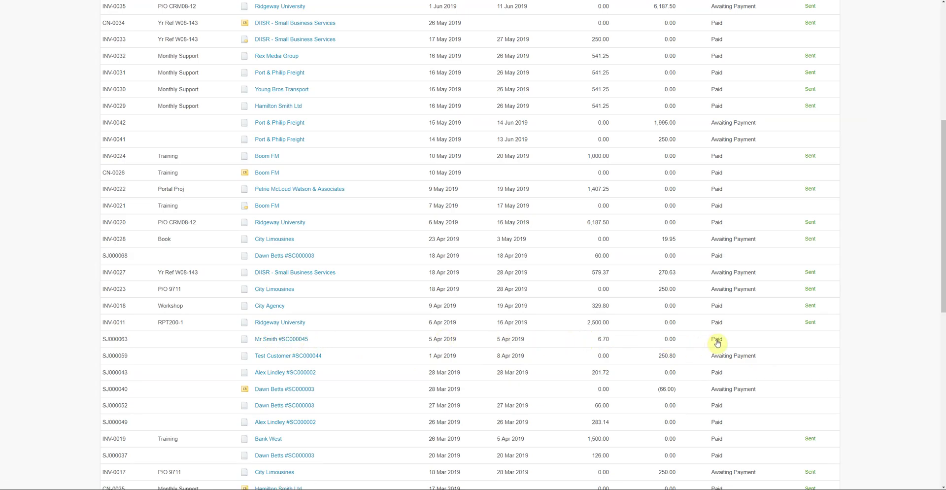
pyautogui.click(355, 336)
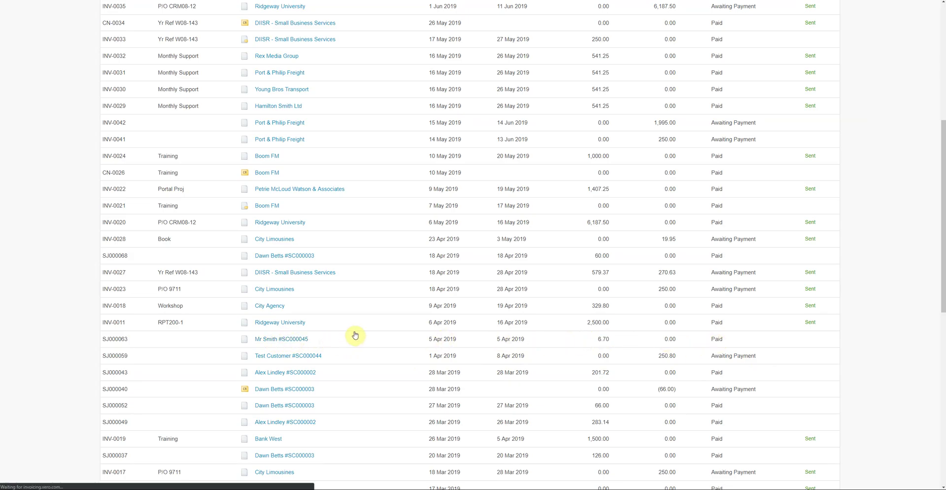